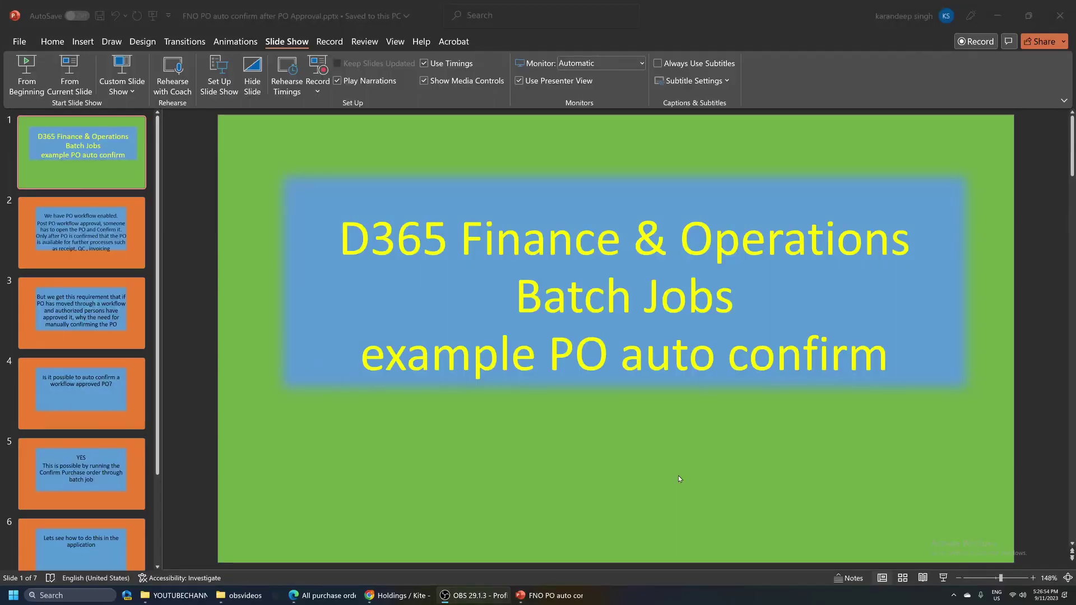
- Bring the PowerPoint title slide on D365 batch-job PO auto confirm to the front
left_click(679, 478)
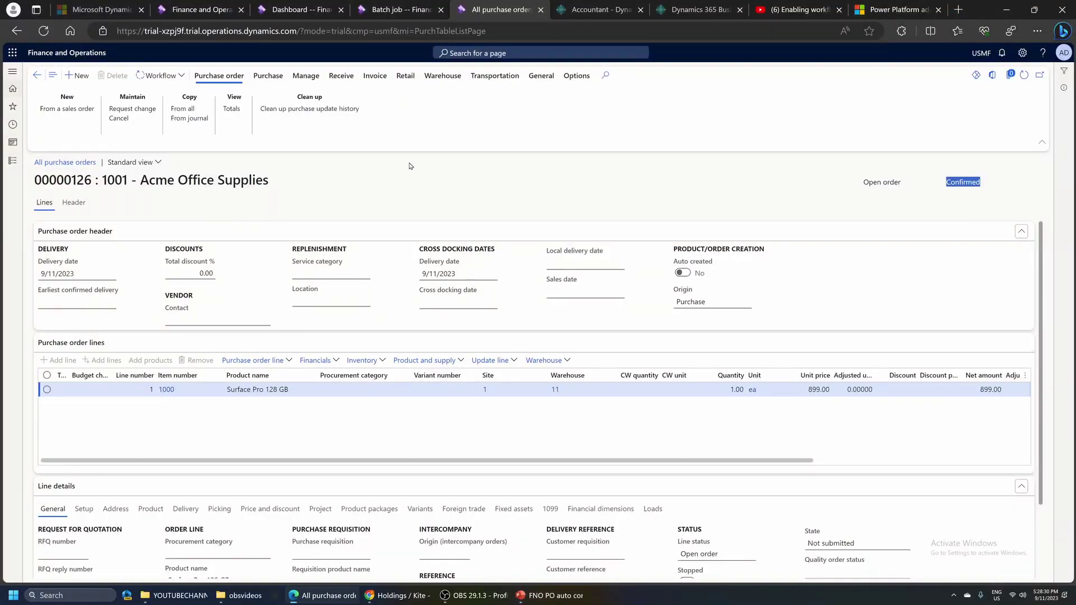
- Abandon the pending Confirm purchase order update by answering Yes to 'Cancel update?'
left_click(202, 10)
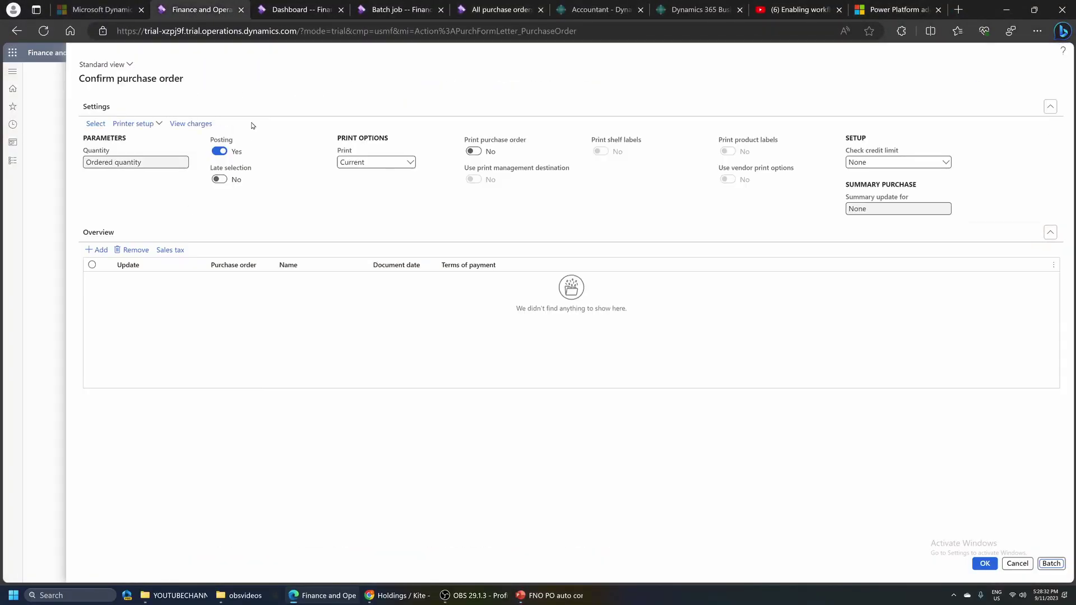
left_click(91, 125)
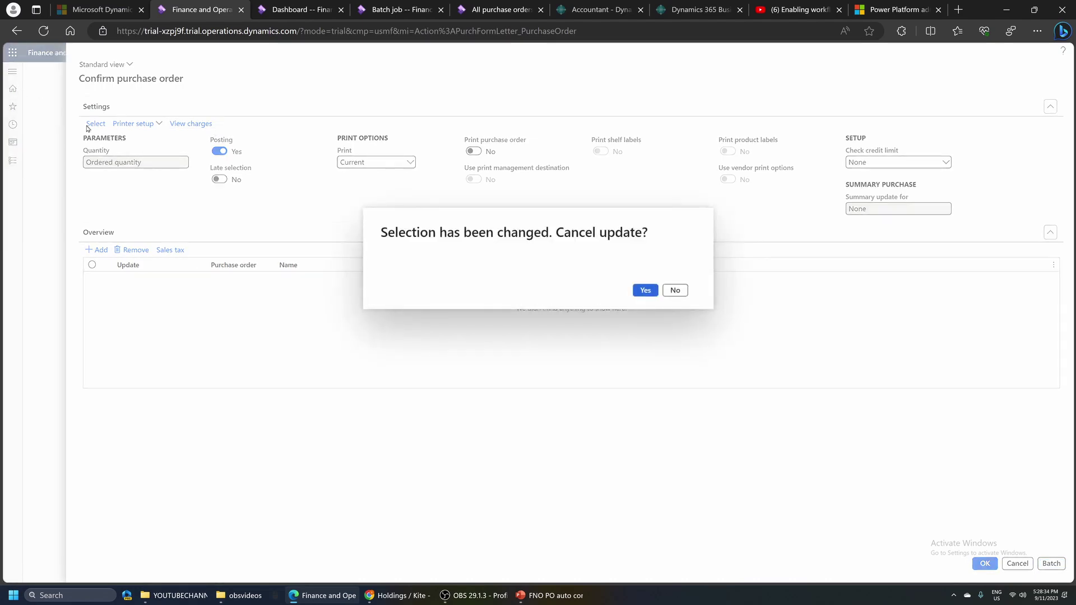
left_click(644, 291)
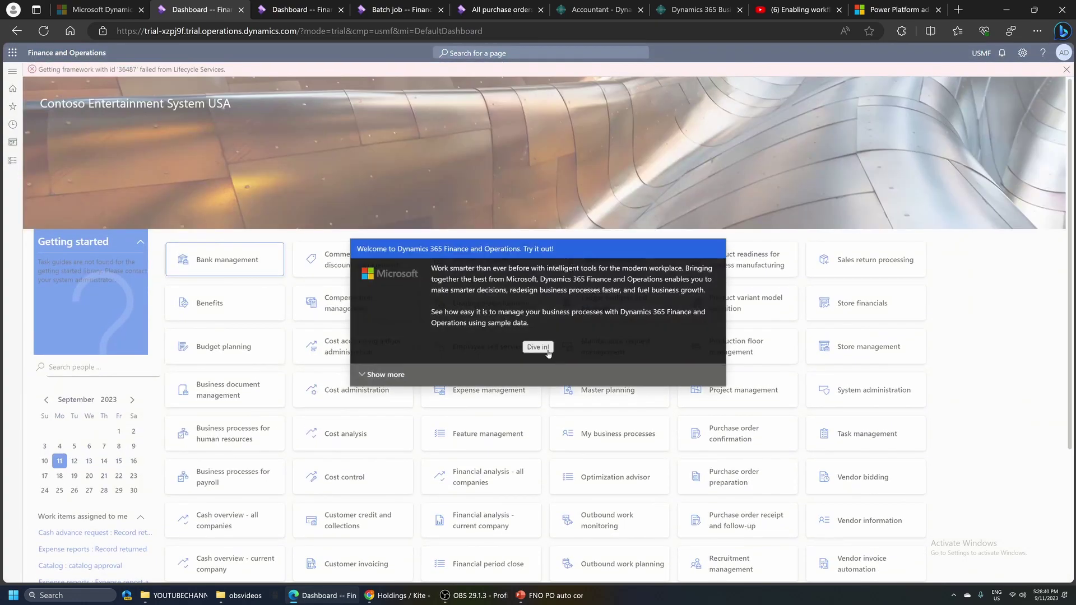
- Dismiss the welcome message and open the Procurement and sourcing module from Modules
left_click(540, 349)
left_click(267, 329)
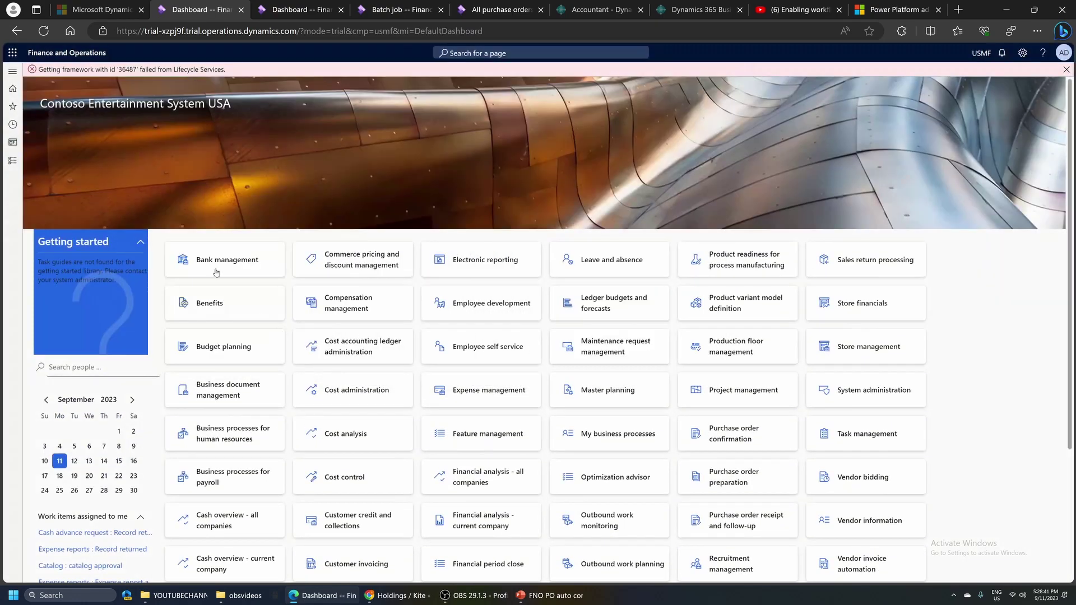
left_click(13, 160)
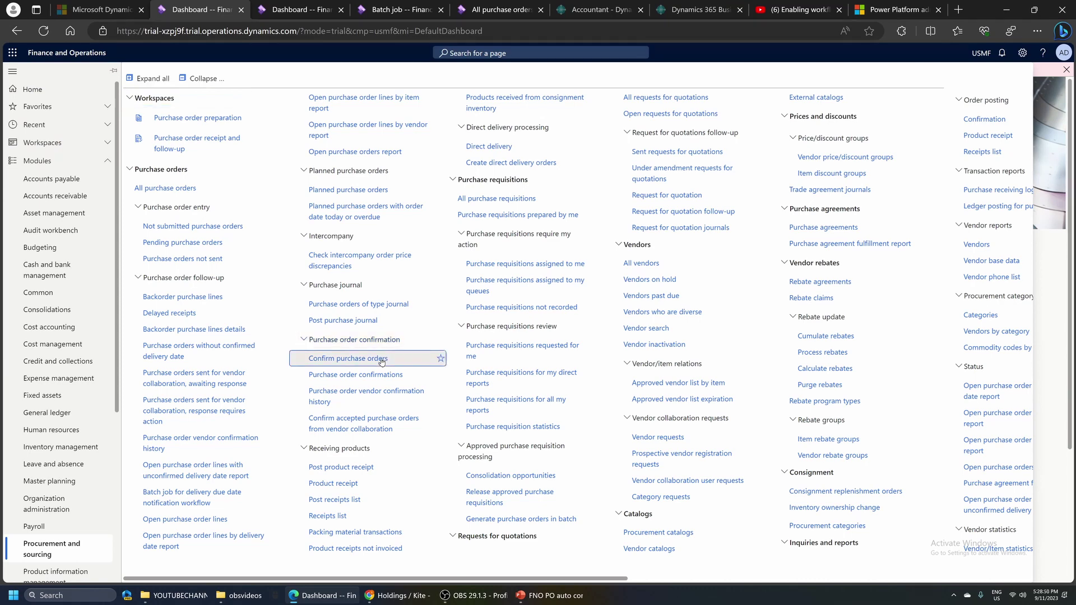
- Open the Confirm purchase orders task and its Approved-status Purchase update query
key("Escape")
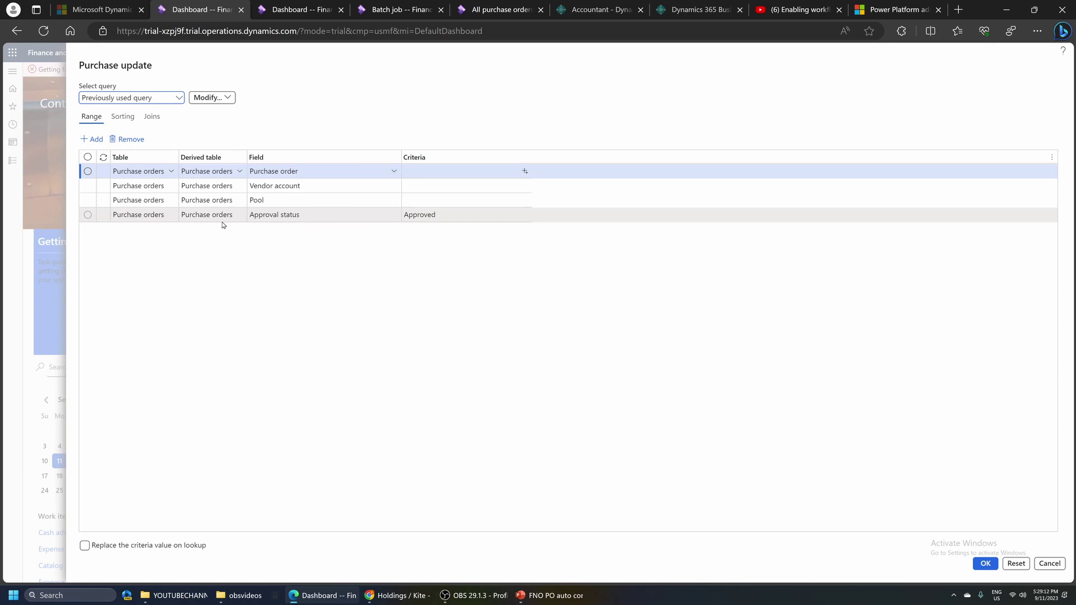
- Inspect the Approval status criterion 'Approved', then cancel the Purchase update query unchanged
left_click(327, 214)
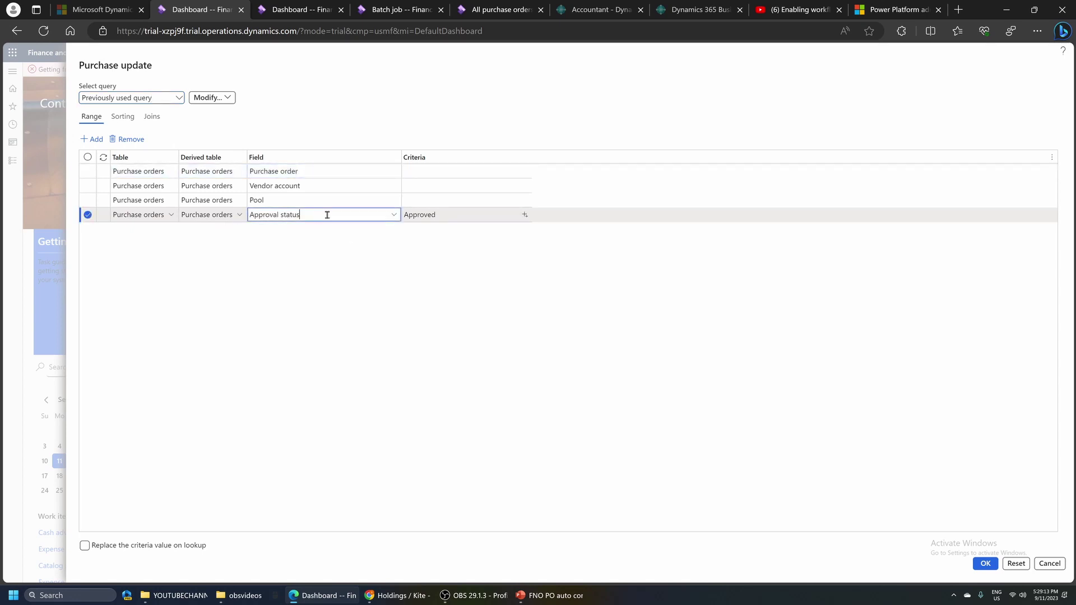
left_click(463, 215)
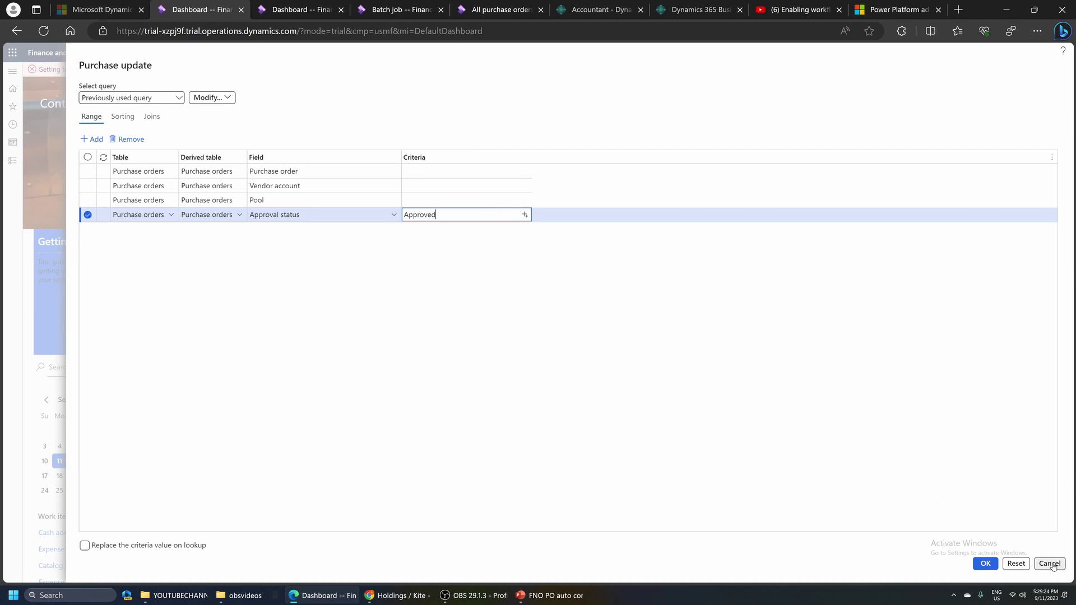
left_click(913, 464)
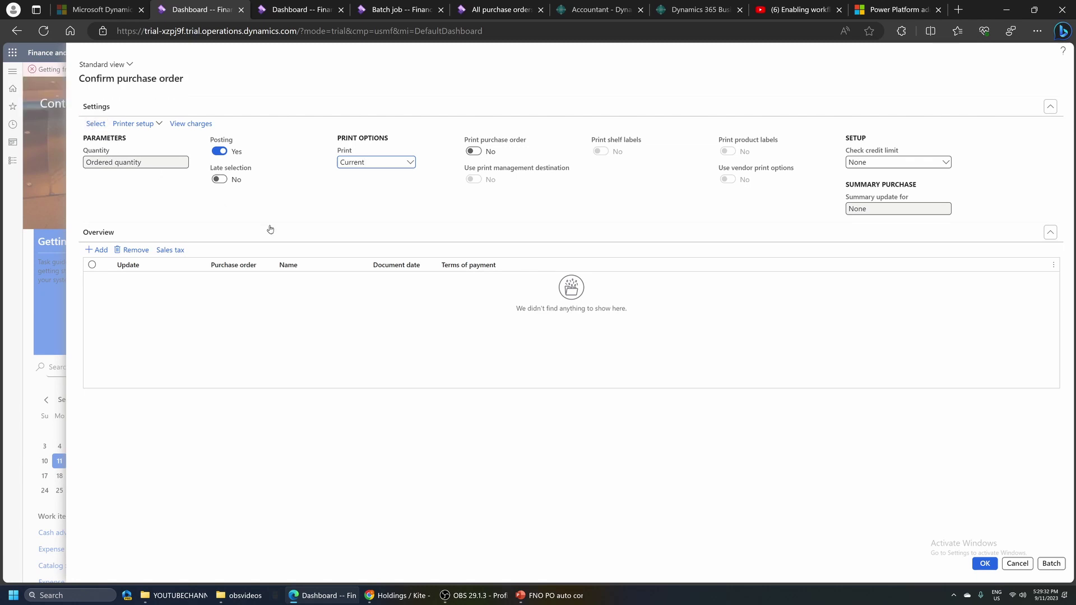
- Reopen the order selection and bring up Batch processing for the confirmation task
left_click(99, 125)
left_click(1051, 564)
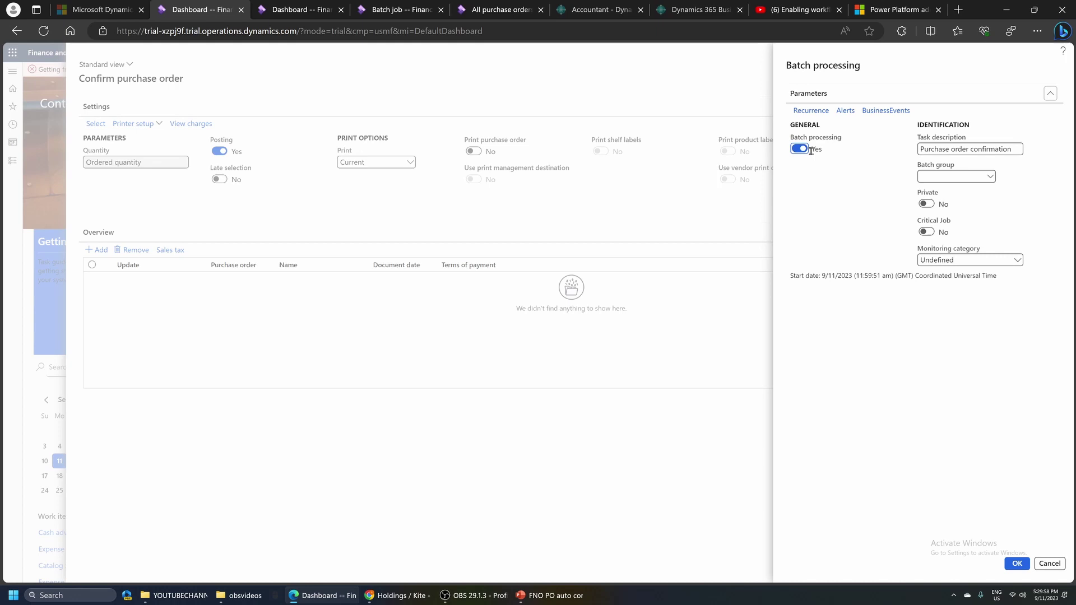
- Check the Minutes/10 recurrence and task description, then cancel both dialogs unchanged
left_click(812, 111)
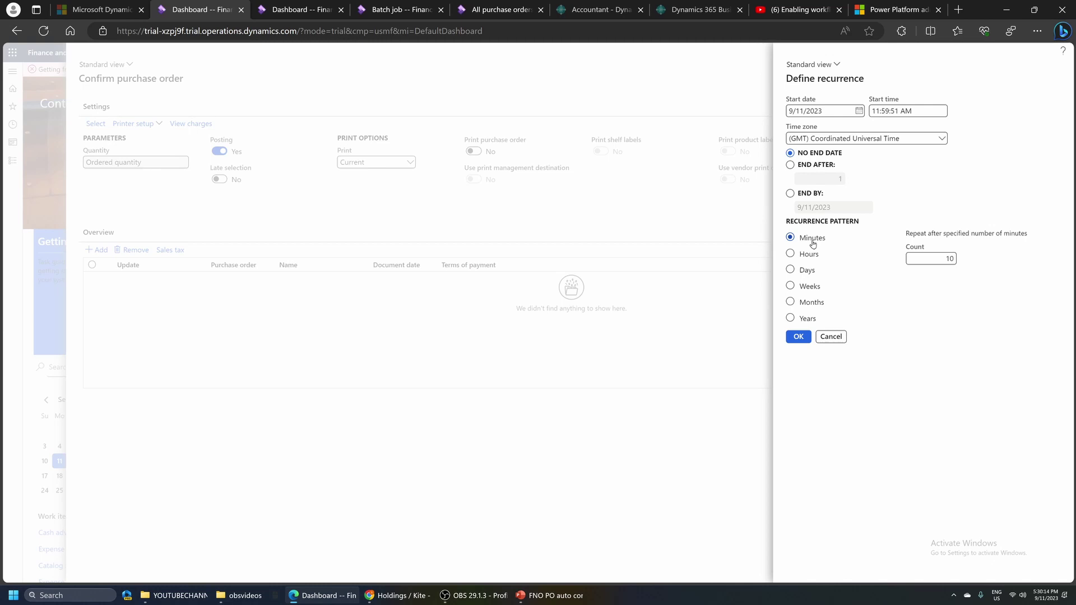
left_click(831, 337)
left_click_drag(1016, 150, 919, 150)
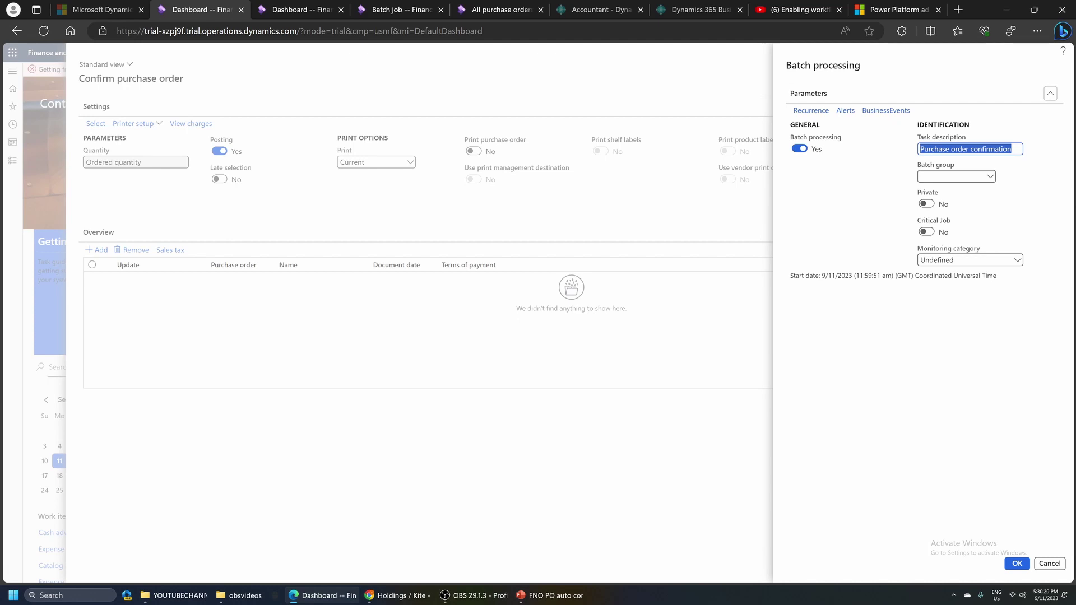
left_click(1049, 564)
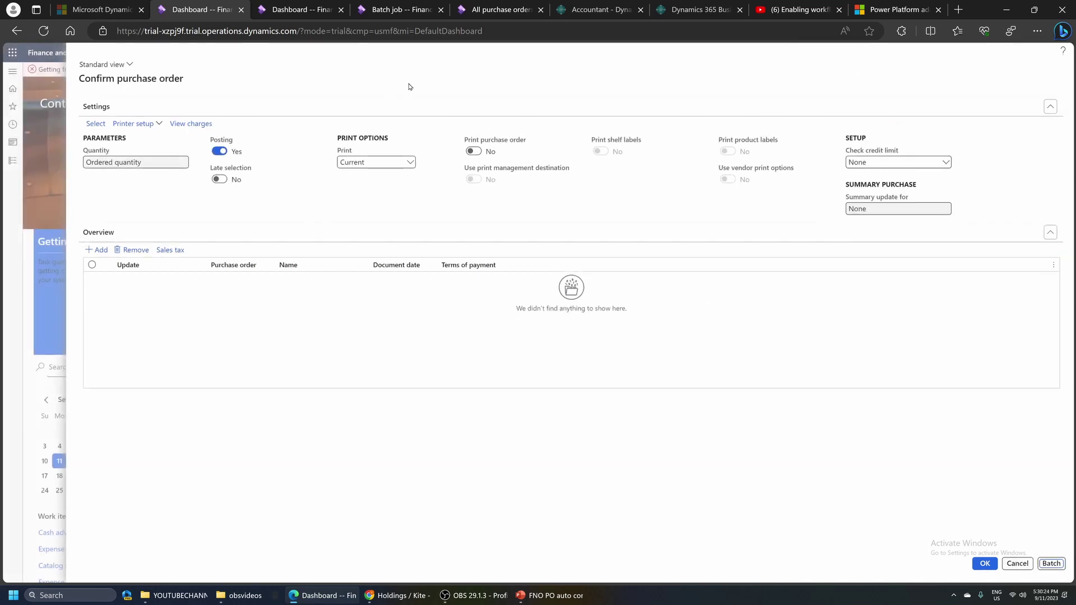
- From All purchase orders, create an order for vendor 1001 Acme Office Supplies, site 1, warehouse 11
left_click(488, 9)
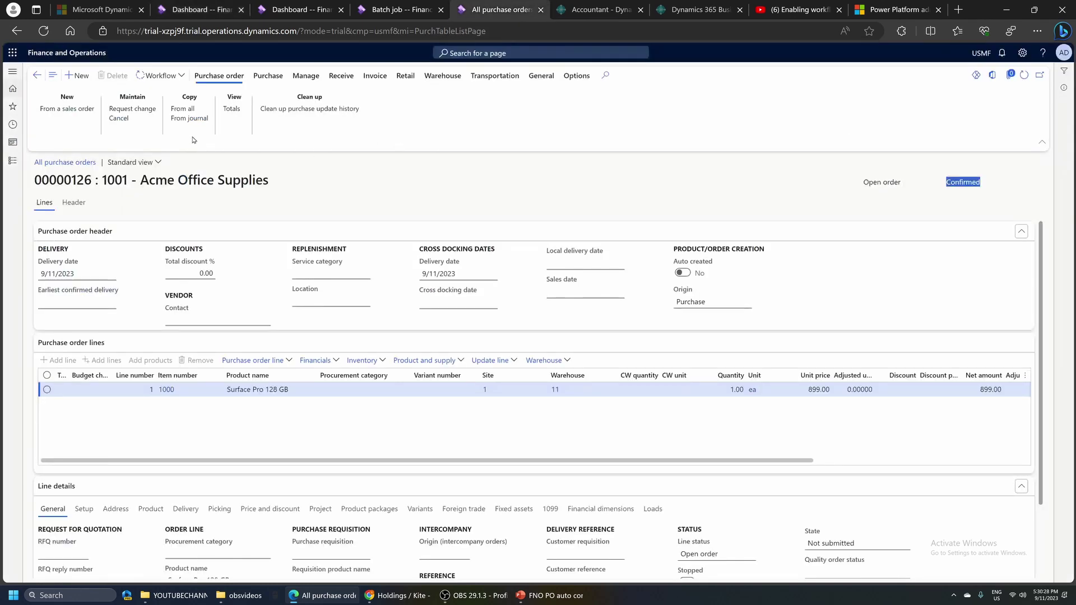
left_click(76, 75)
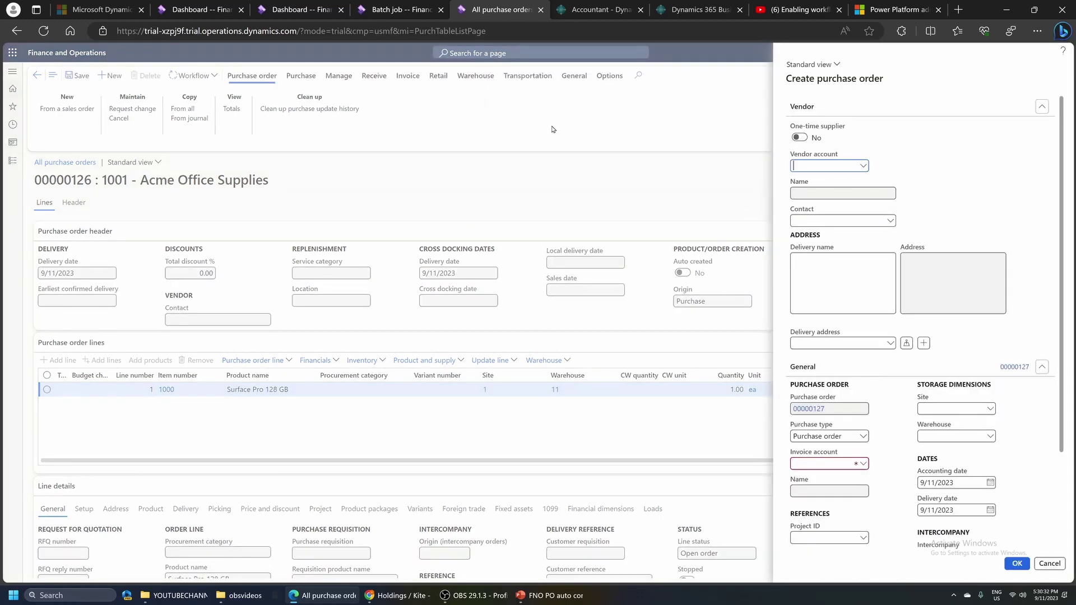
key("alt+Down")
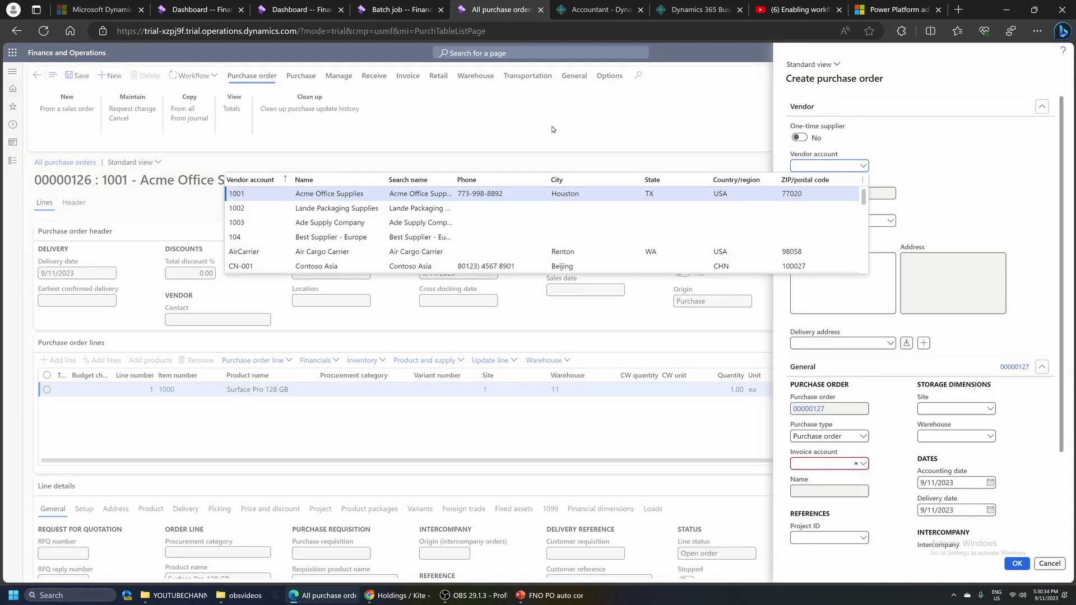
key("Return")
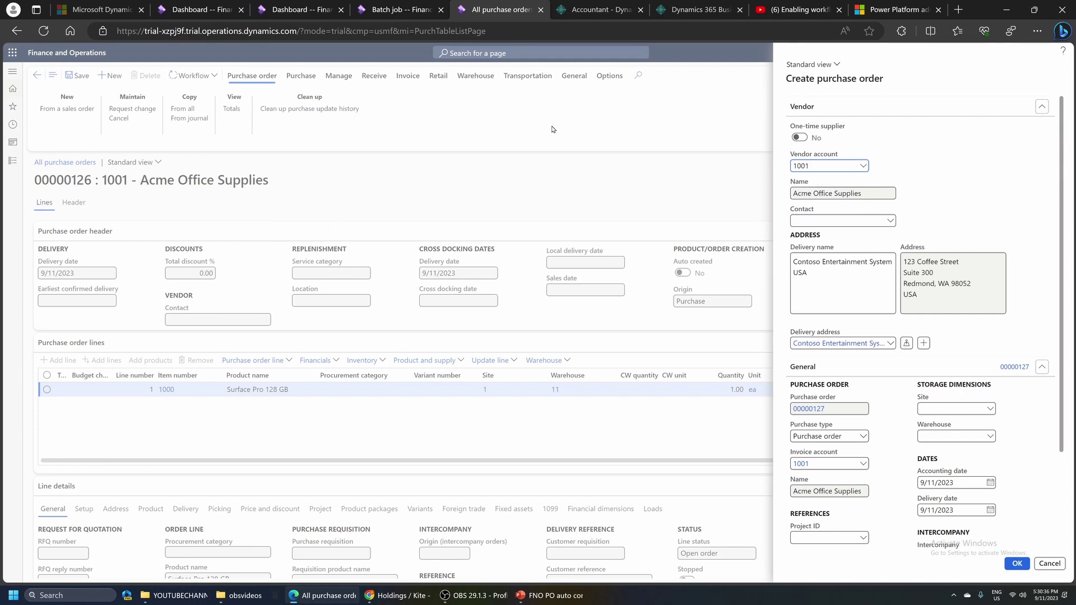
key("Tab")
key("Tab")
key("Tab")
key("Tab")
key("Tab")
key("Tab")
key("Tab")
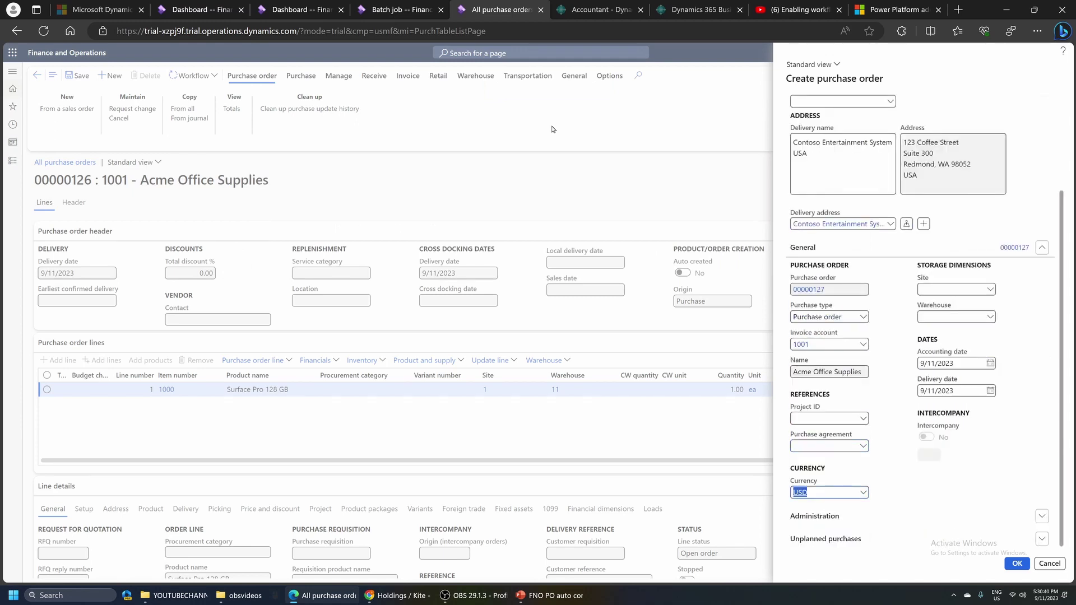
key("Tab")
type("1")
key("Tab")
key("Tab")
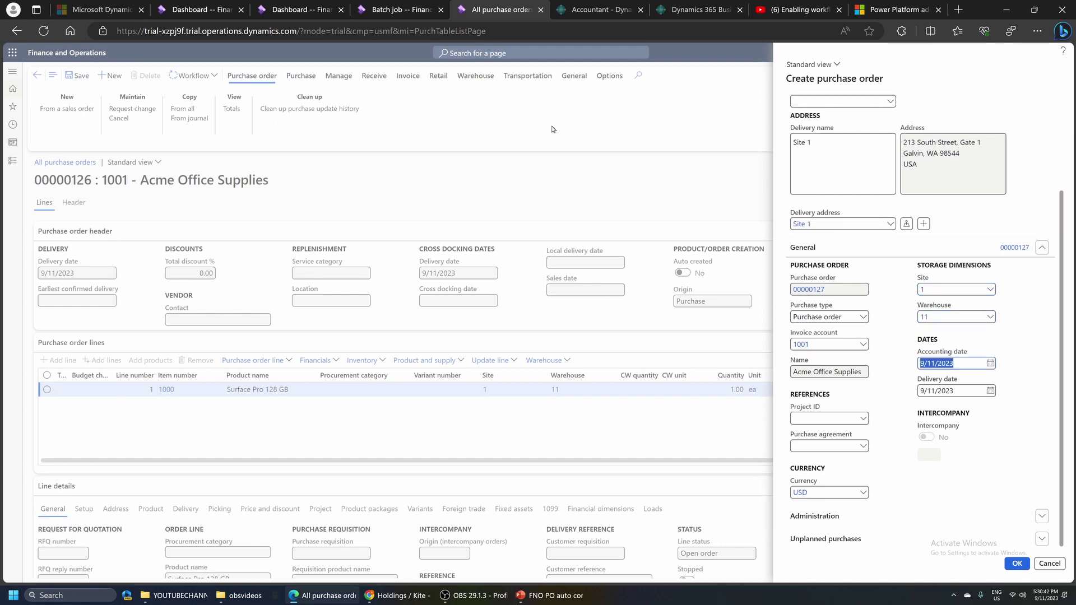
key("Tab")
key("Tab")
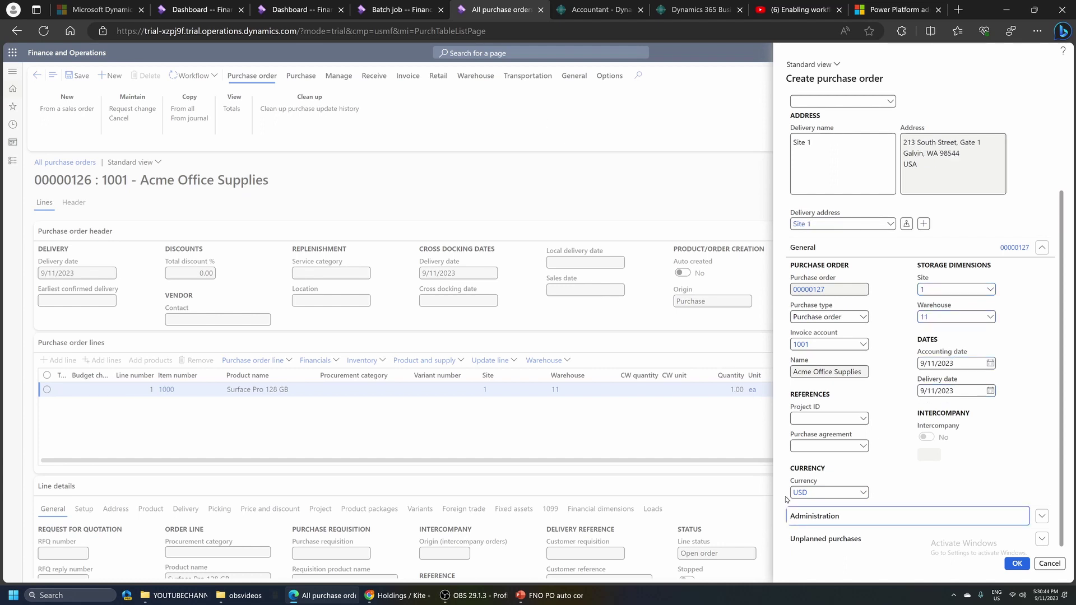
left_click(1017, 563)
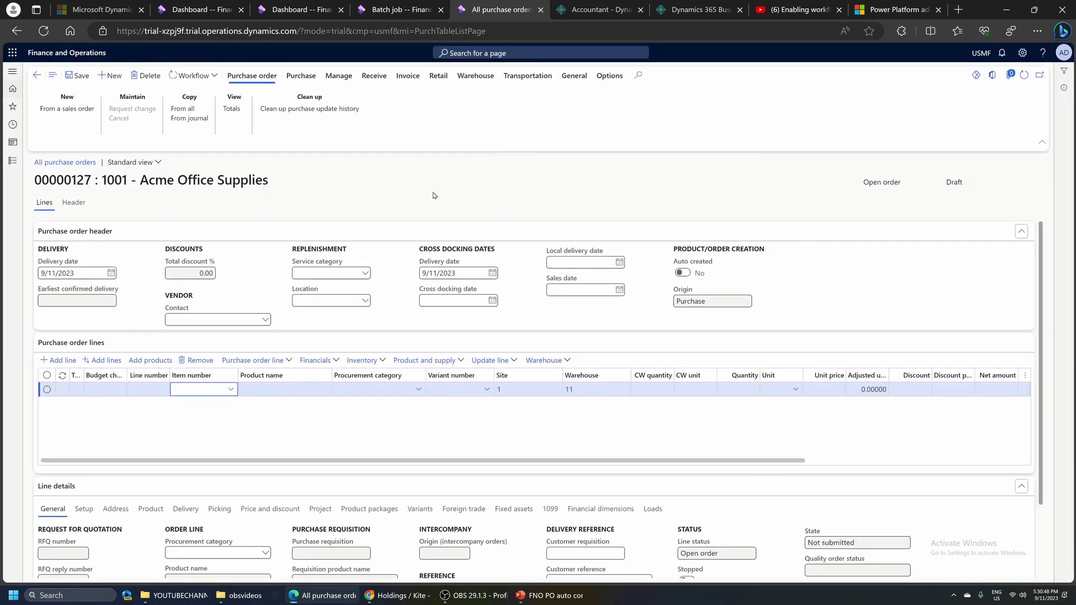
- Add and save line 1 for item 1000 Surface Pro 128 GB at 899.00
left_click_drag(97, 180, 77, 181)
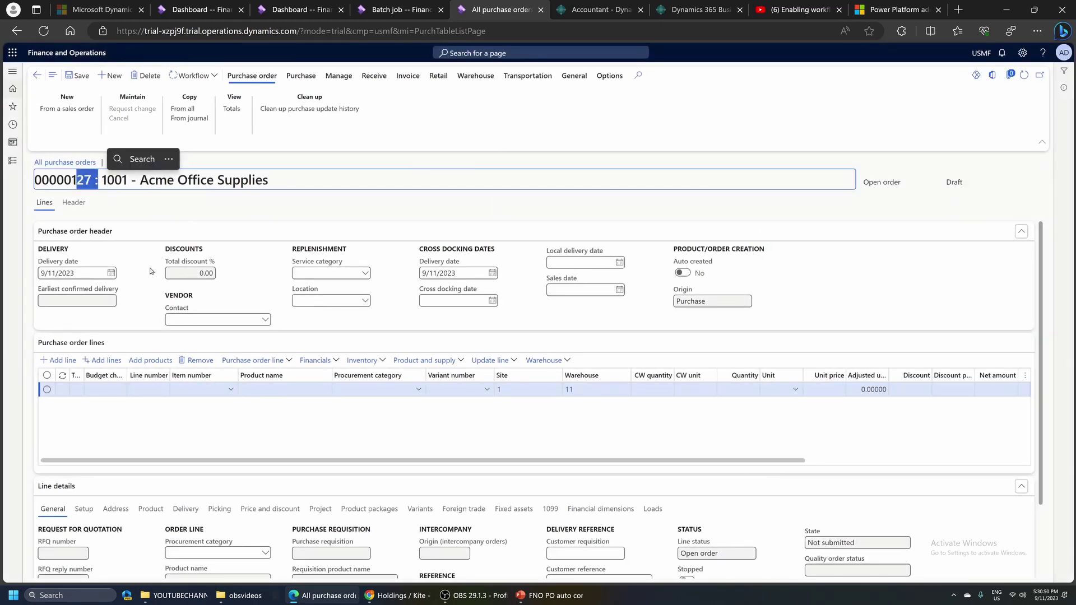
left_click(188, 393)
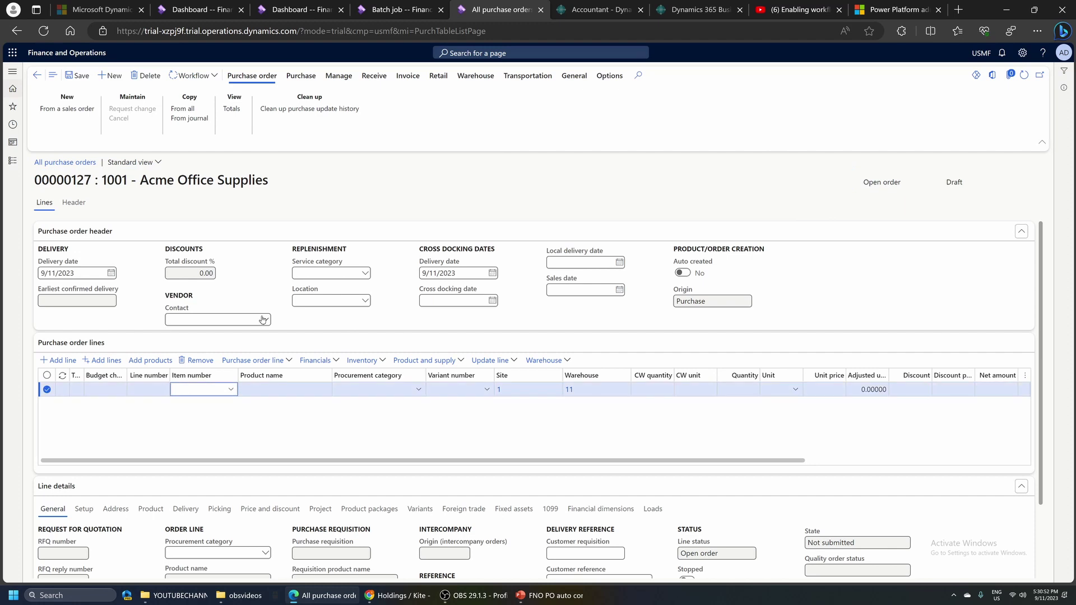
key("alt+Down")
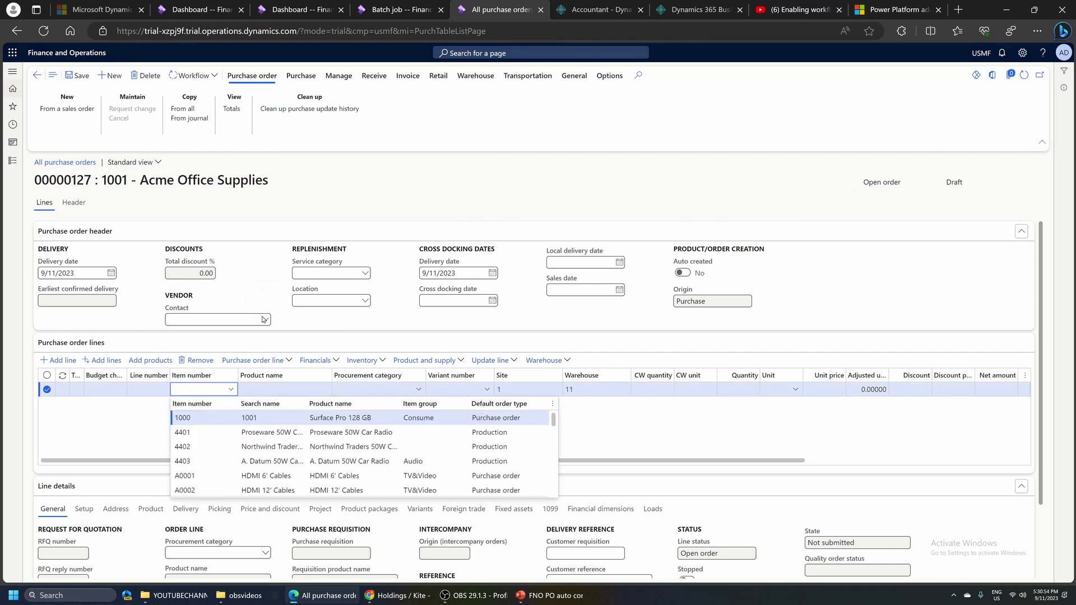
key("Return")
key("Tab")
key("Tab")
key("Tab")
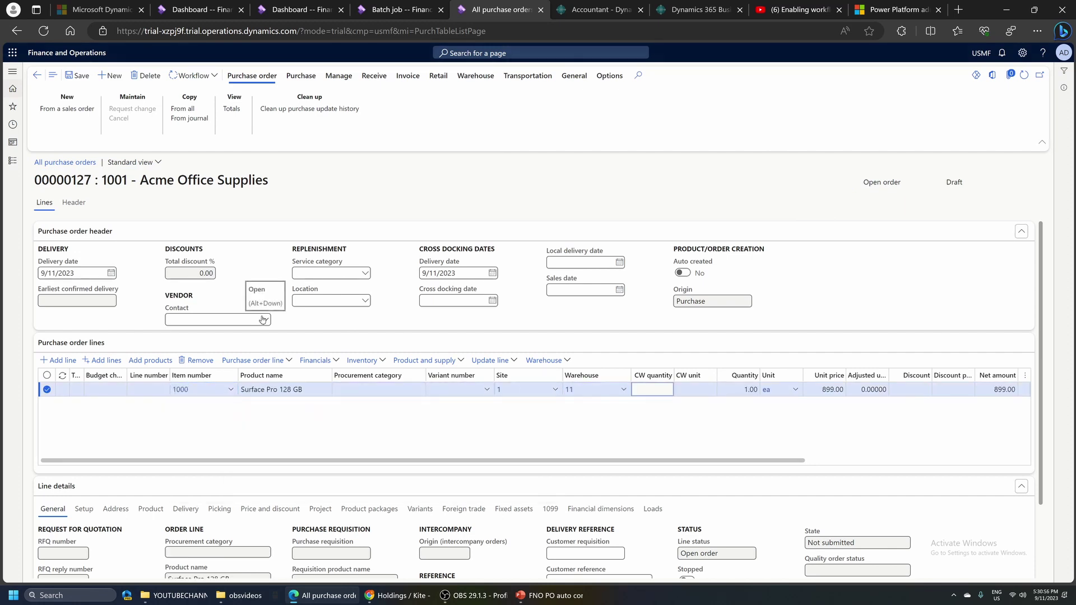
key("Tab")
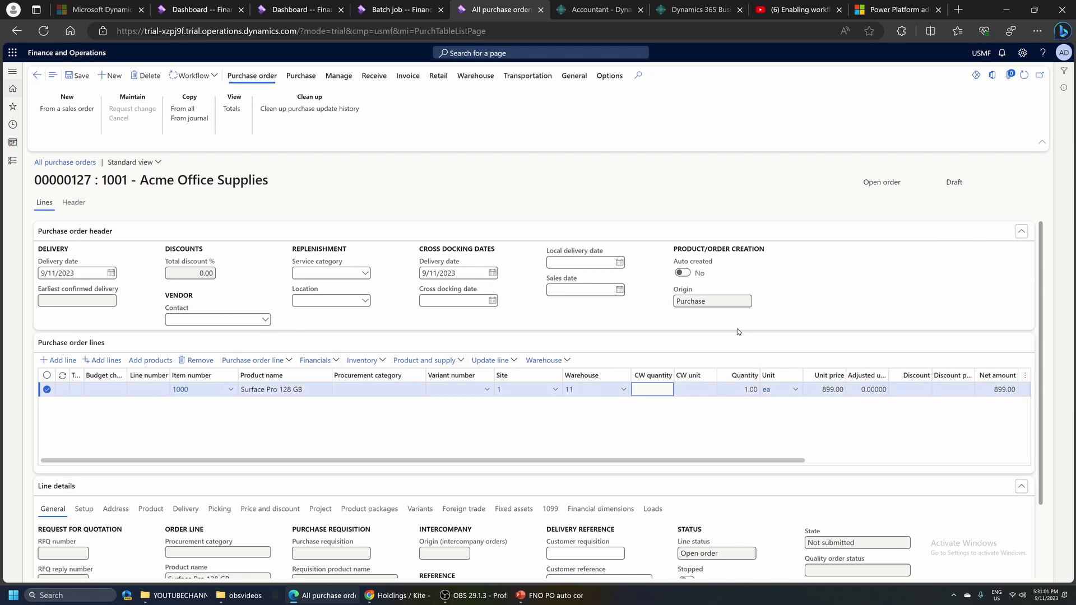
left_click(102, 92)
- Submit PO 00000127 through Workflow with the comment 'approve po 127'
left_click(208, 77)
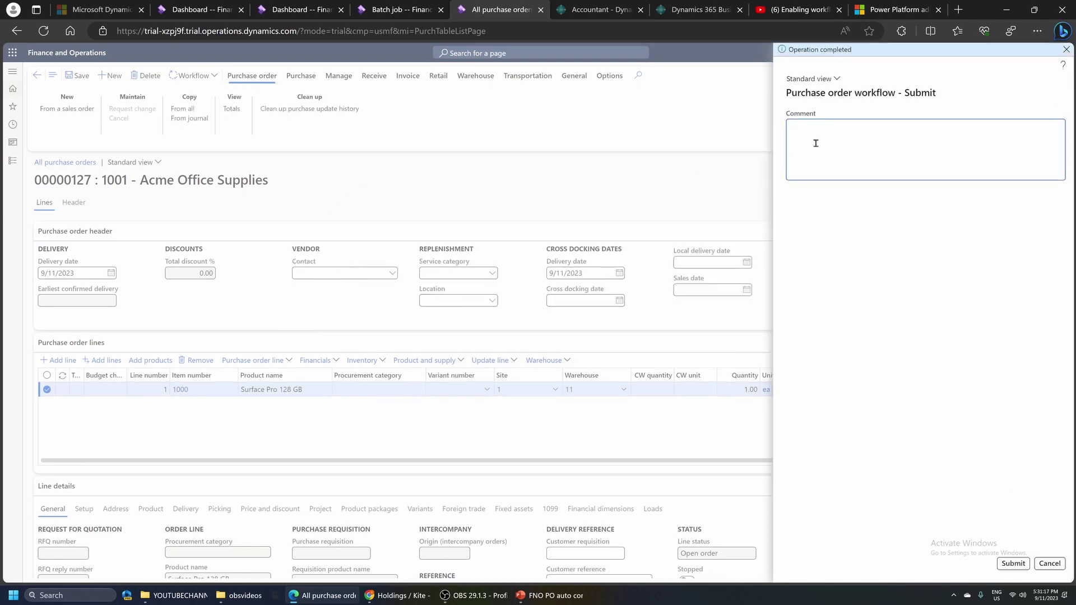
type("appro")
type("ve po 1")
type("27")
left_click(1012, 564)
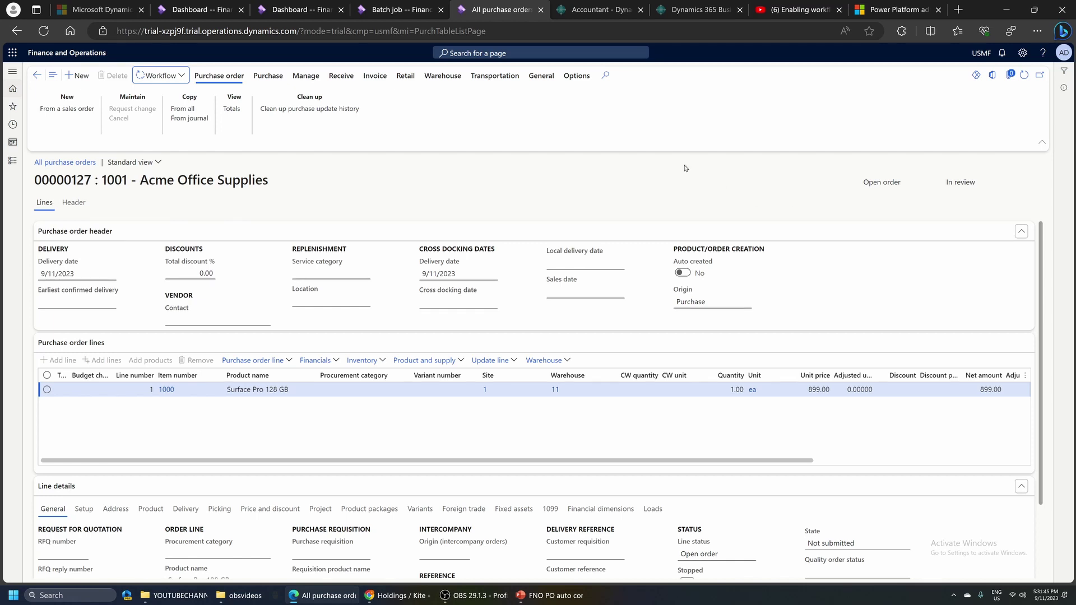
- Filter the Batch job list to jobs whose job description contains 'workflow'
left_click(388, 10)
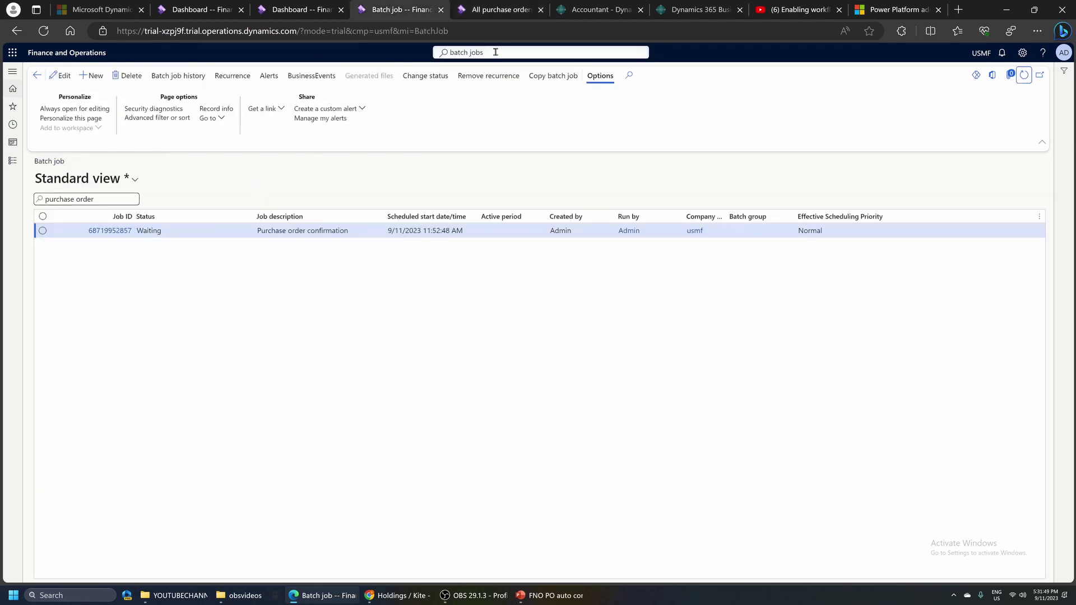
left_click_drag(102, 205, 41, 211)
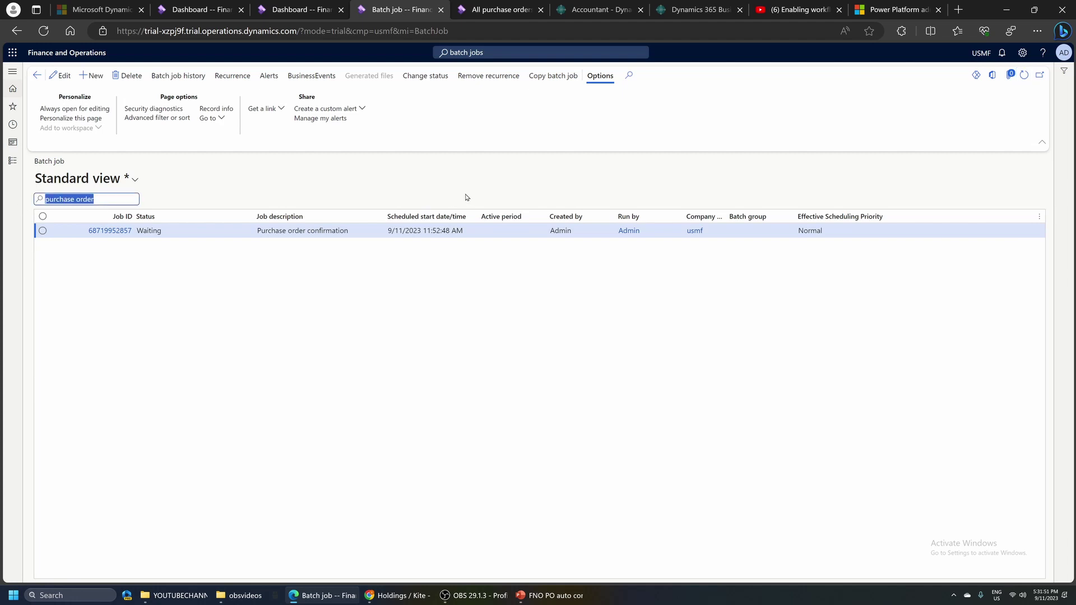
type("workflow")
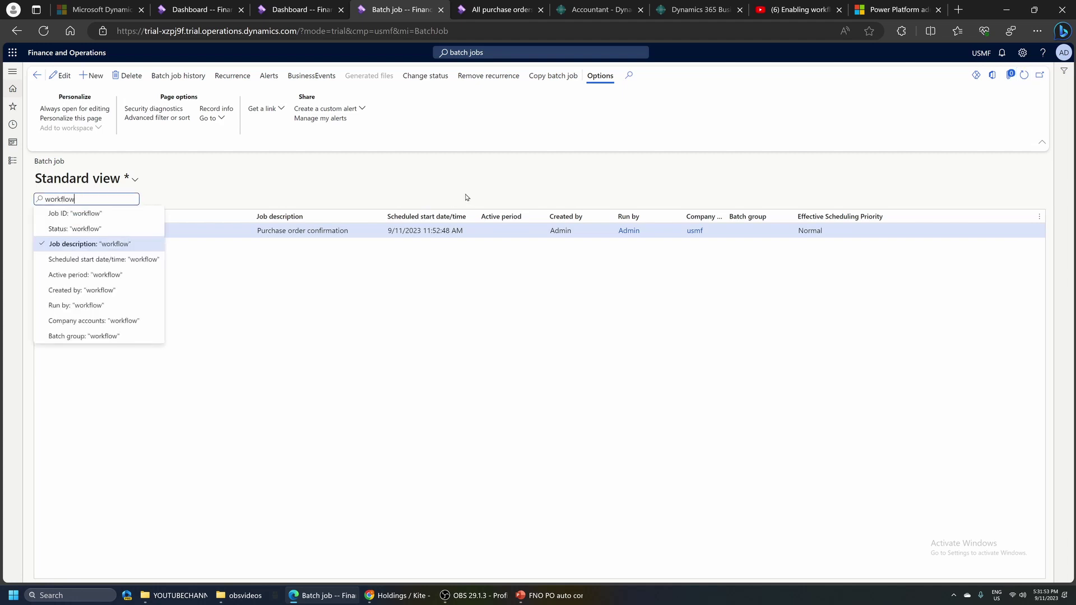
left_click(140, 246)
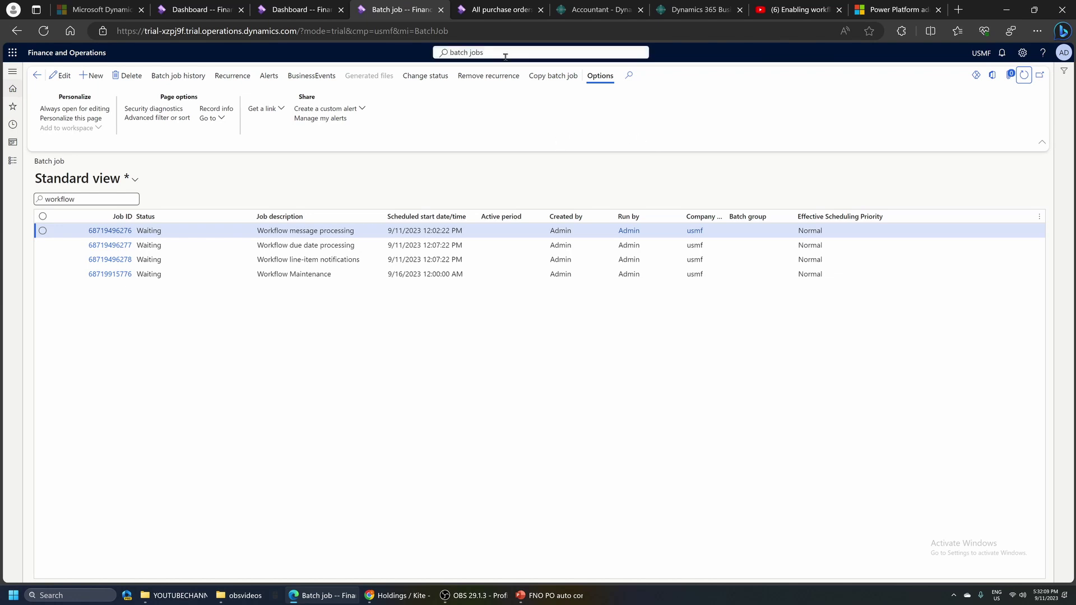
- Repeatedly refresh purchase order 127 and the workflow batch jobs until the order reads Approved
left_click(494, 10)
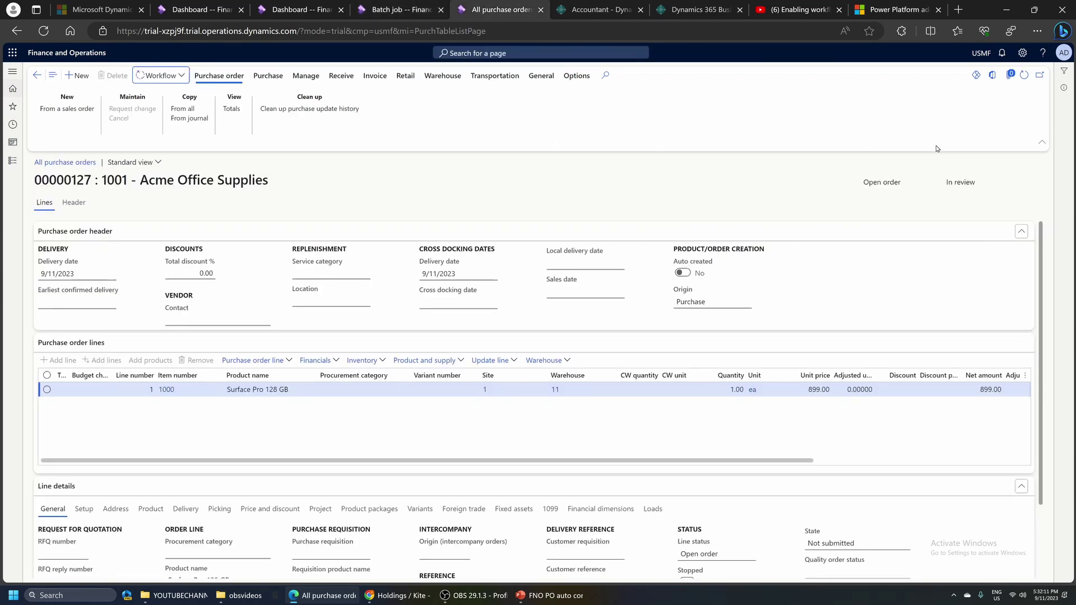
left_click(1026, 75)
left_click(371, 9)
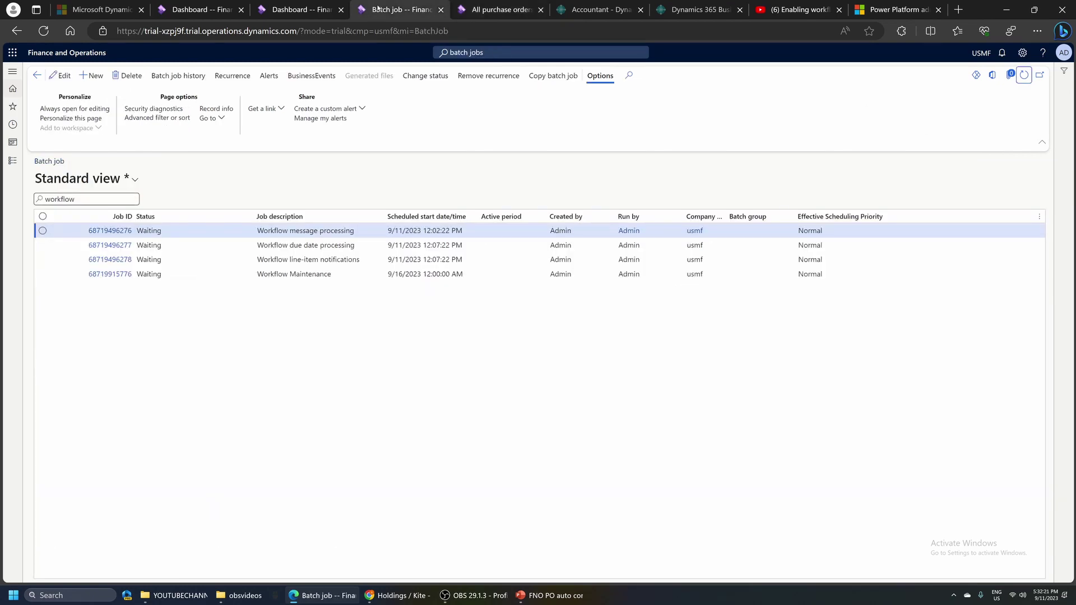
left_click(475, 9)
left_click(1024, 74)
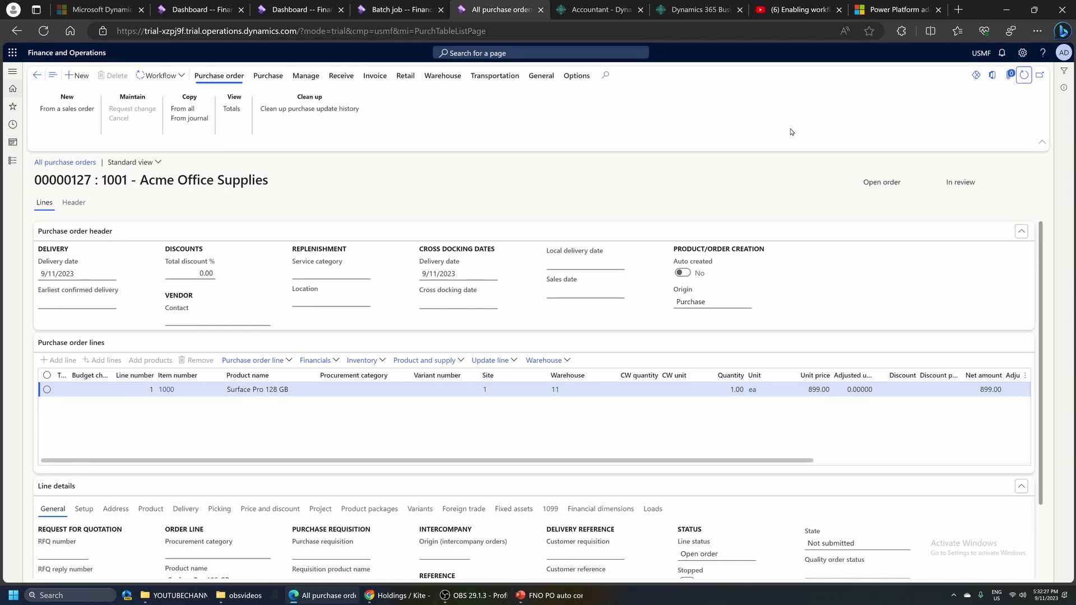
left_click(384, 9)
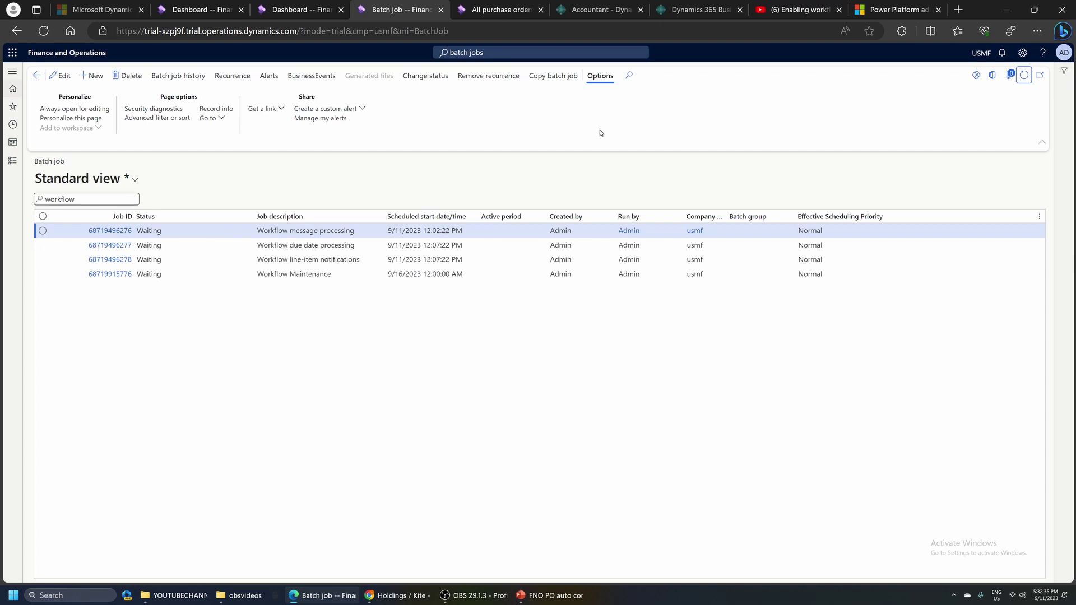
left_click(1023, 75)
left_click(483, 9)
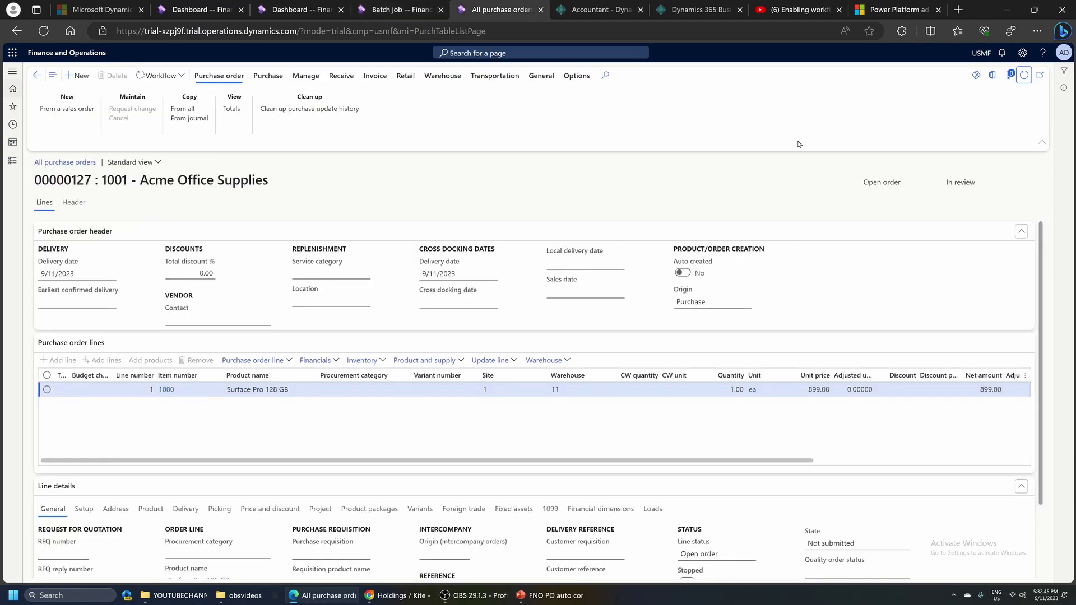
left_click(1024, 75)
- Filter batch jobs by description 'purchase order', select the confirmation job, then return to order 127
left_click(387, 12)
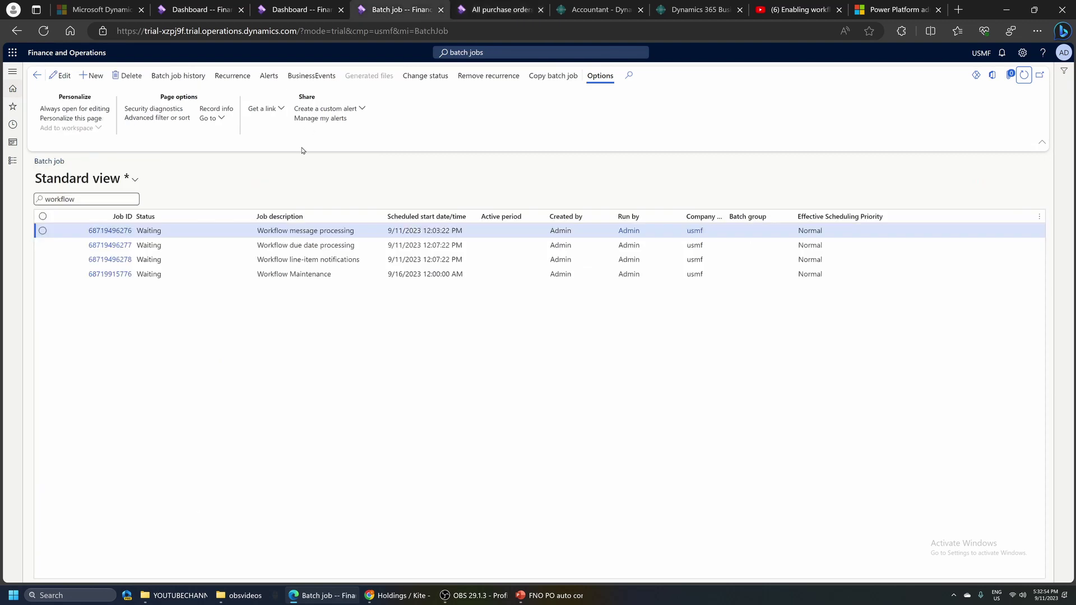
double_click(84, 199)
type("p")
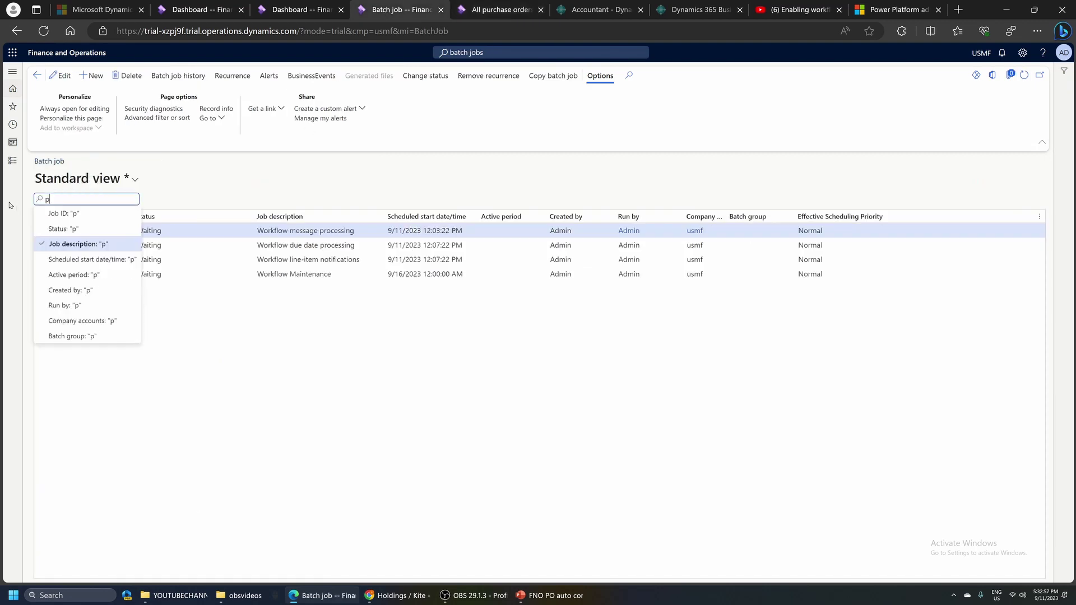
type("urchase ")
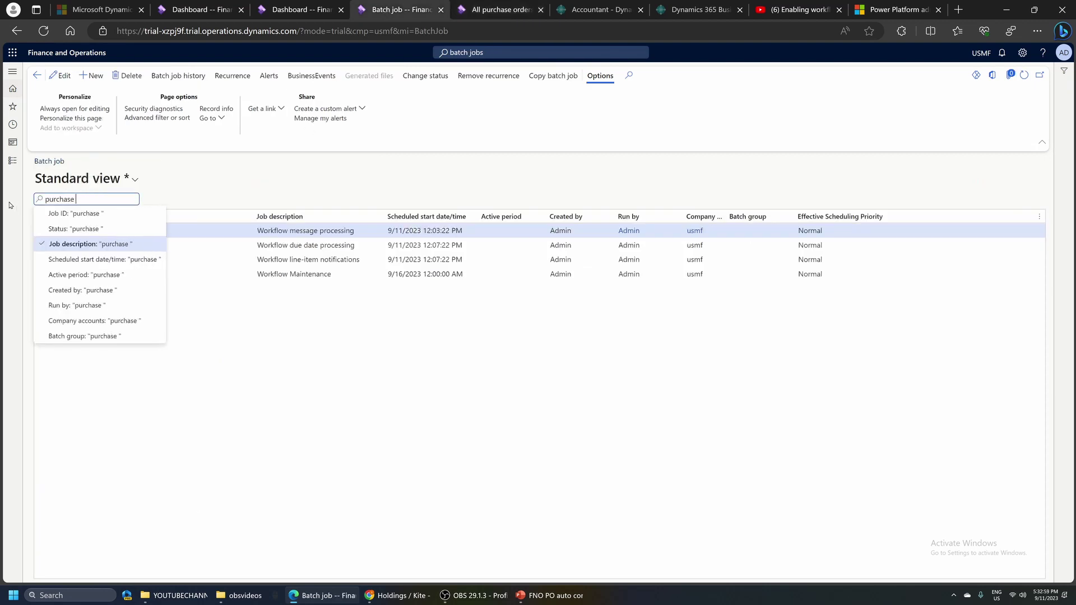
type("order")
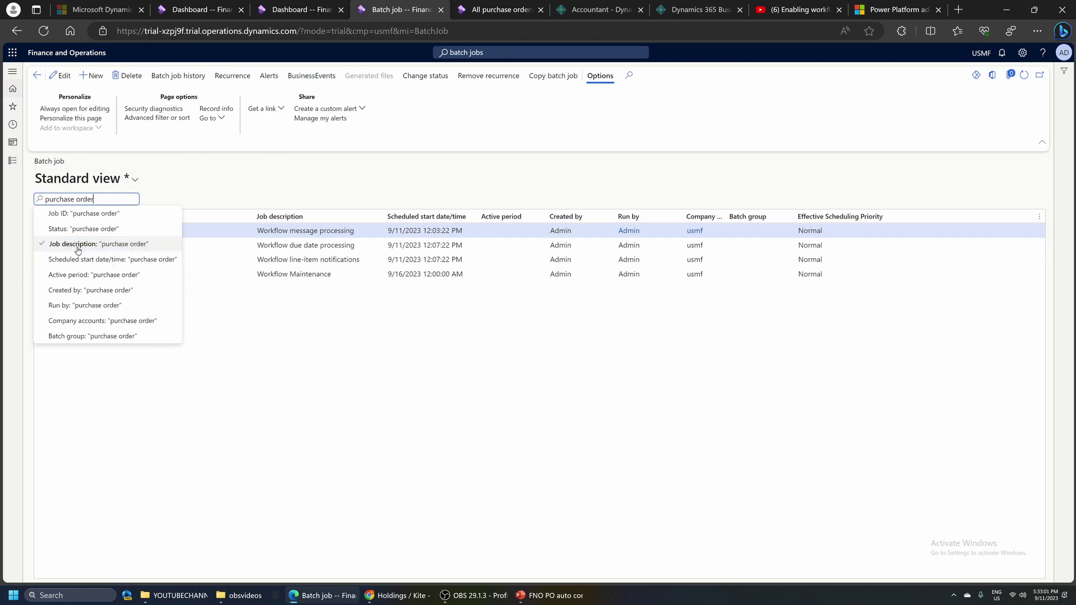
left_click(76, 243)
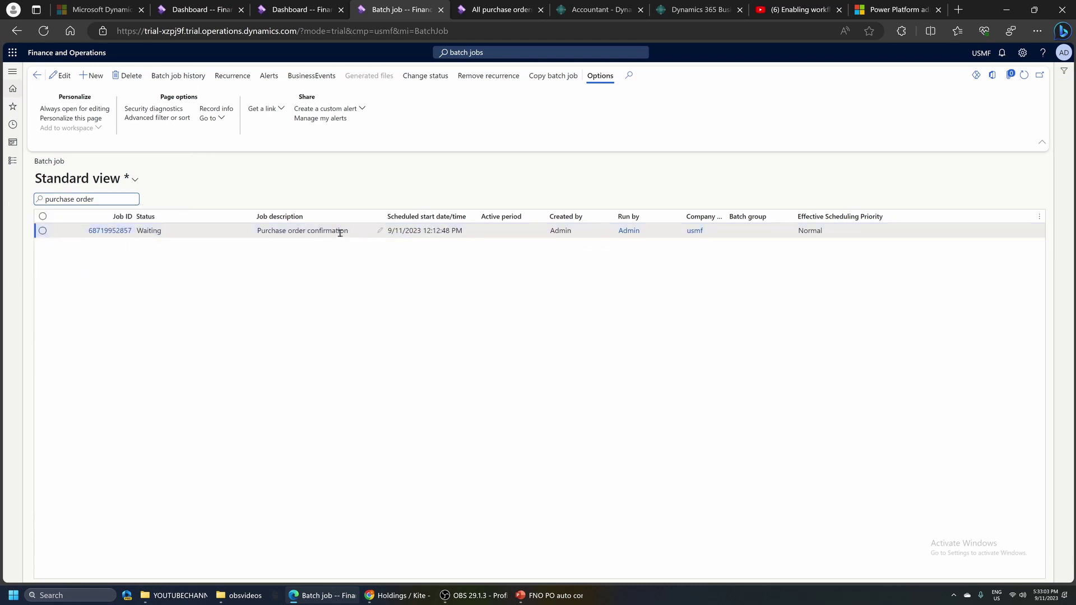
left_click(341, 230)
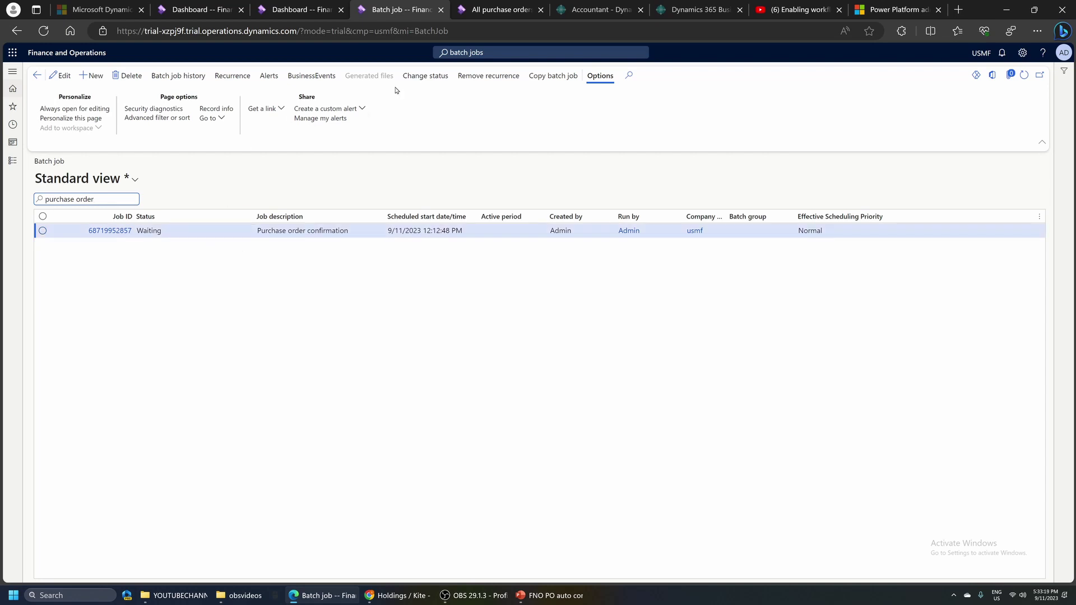
left_click(481, 9)
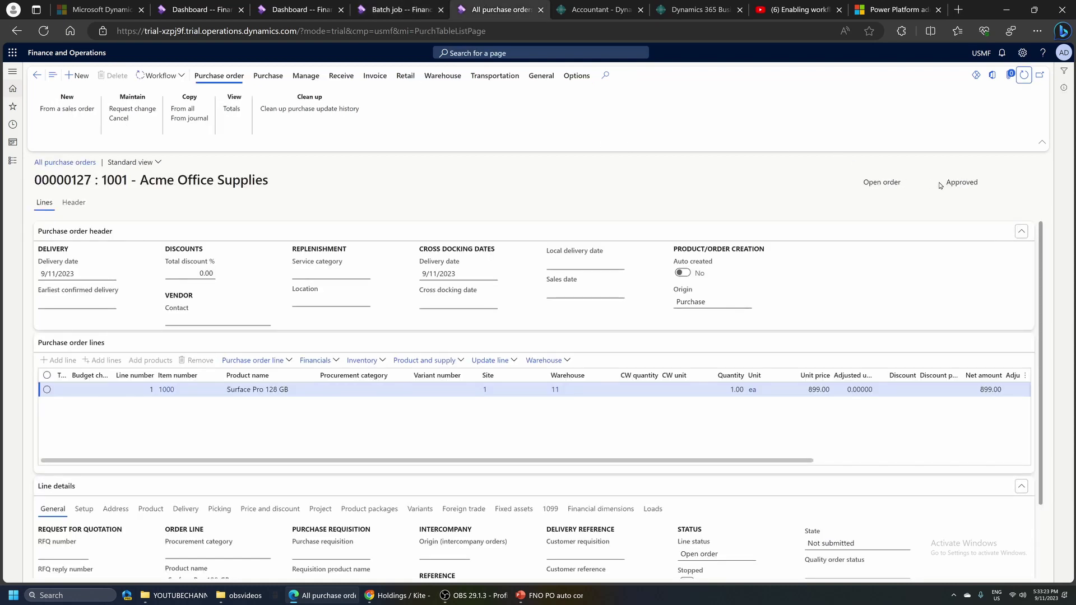
- Refresh order 127 to show Confirmed, then advance PowerPoint to the Happy learning slide
left_click(1025, 76)
left_click(550, 595)
key("Page_Down")
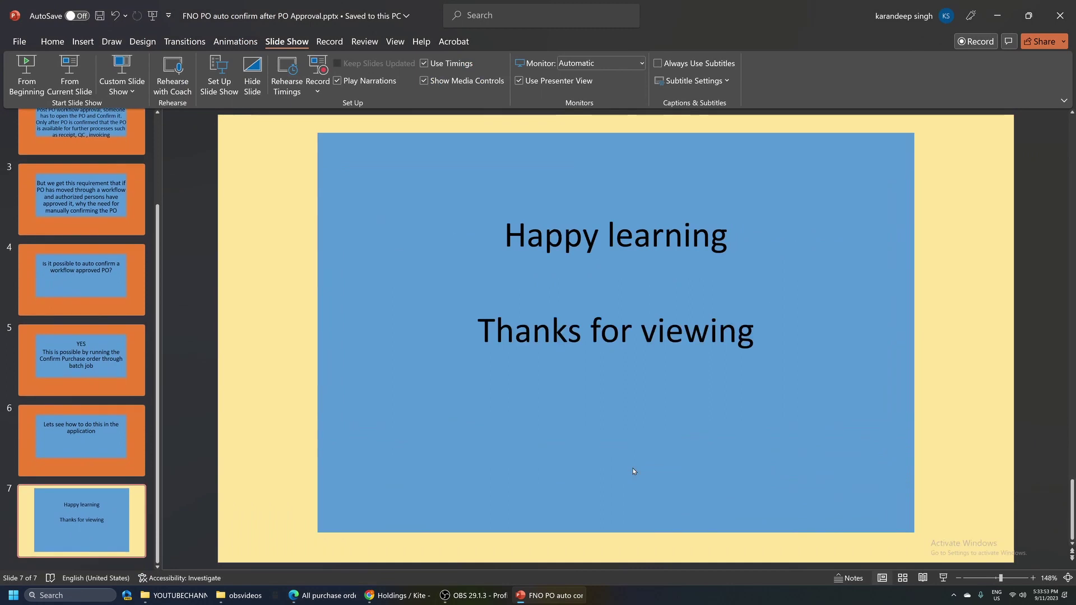